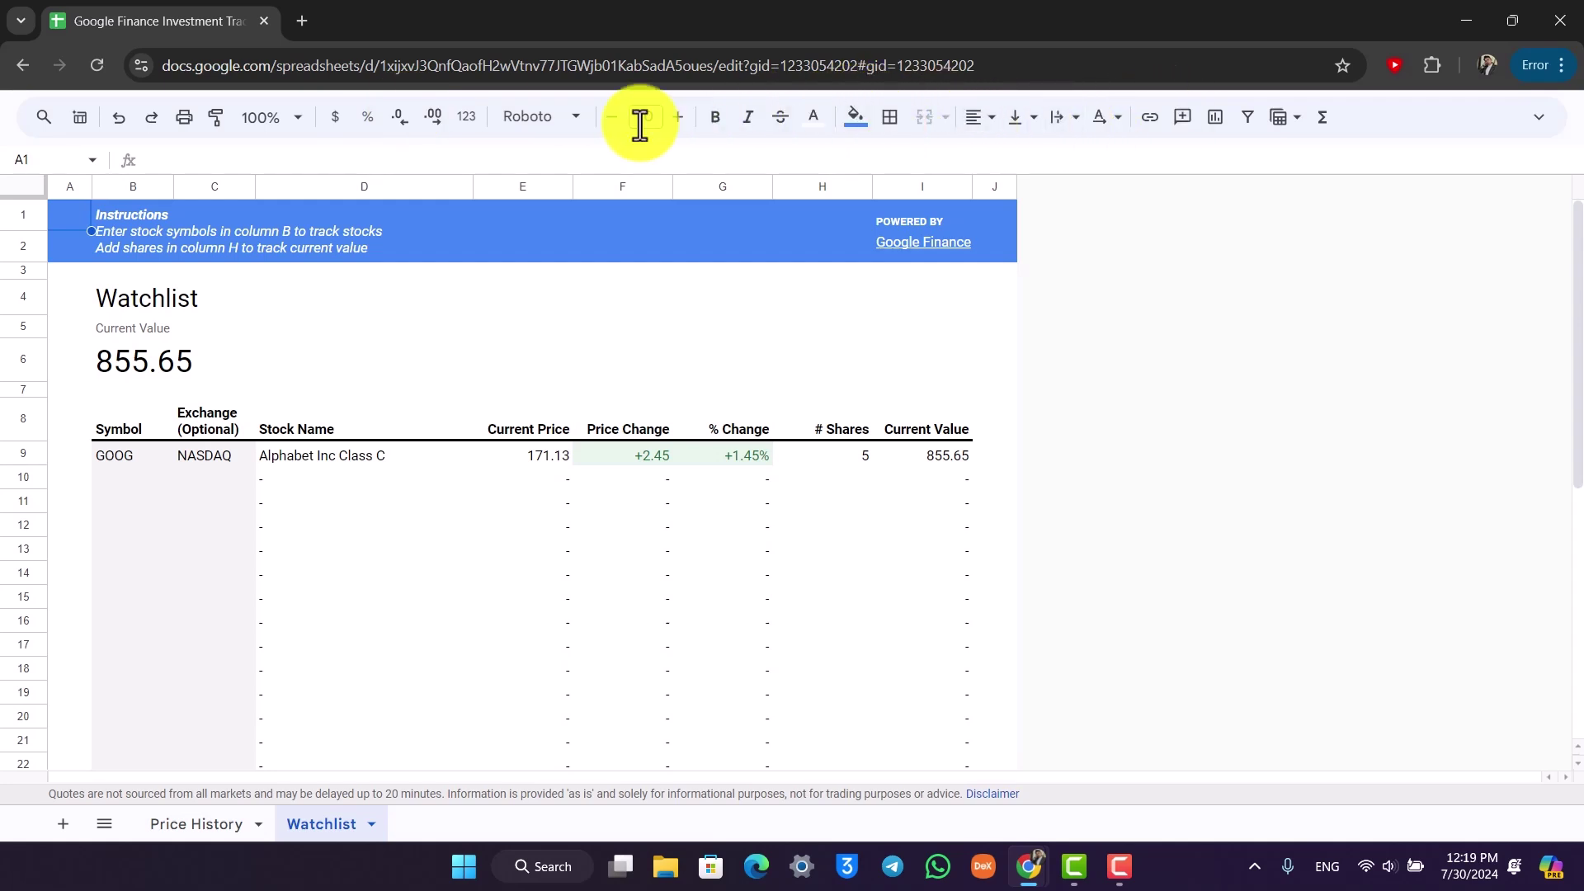
- Select empty cells J2 and J6, then bring up Chrome's three-dot menu
left_click(1213, 256)
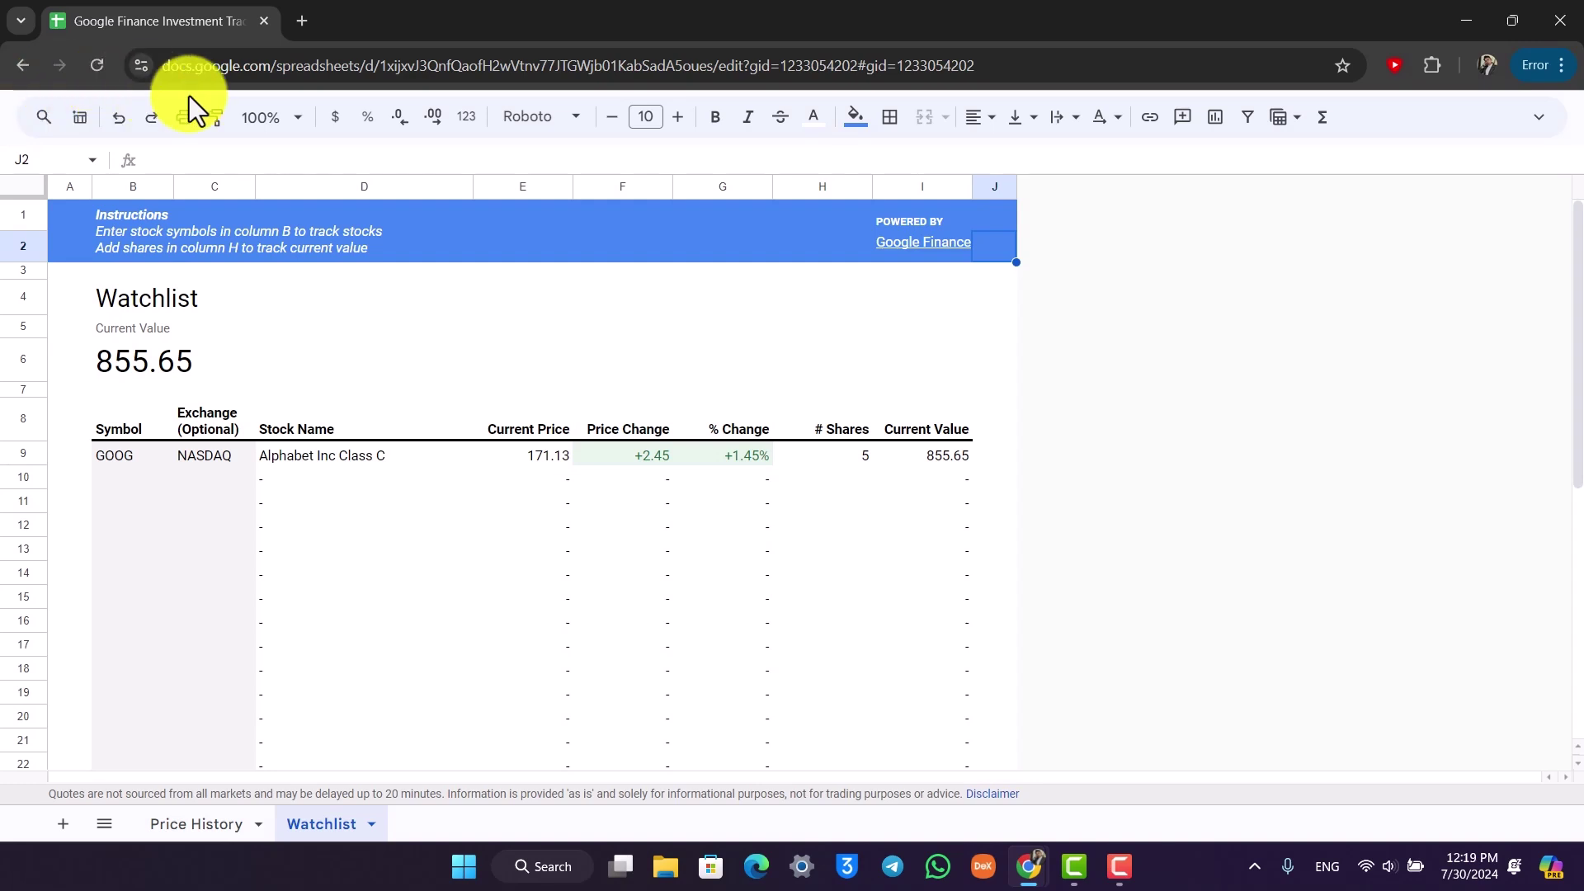
left_click(1288, 353)
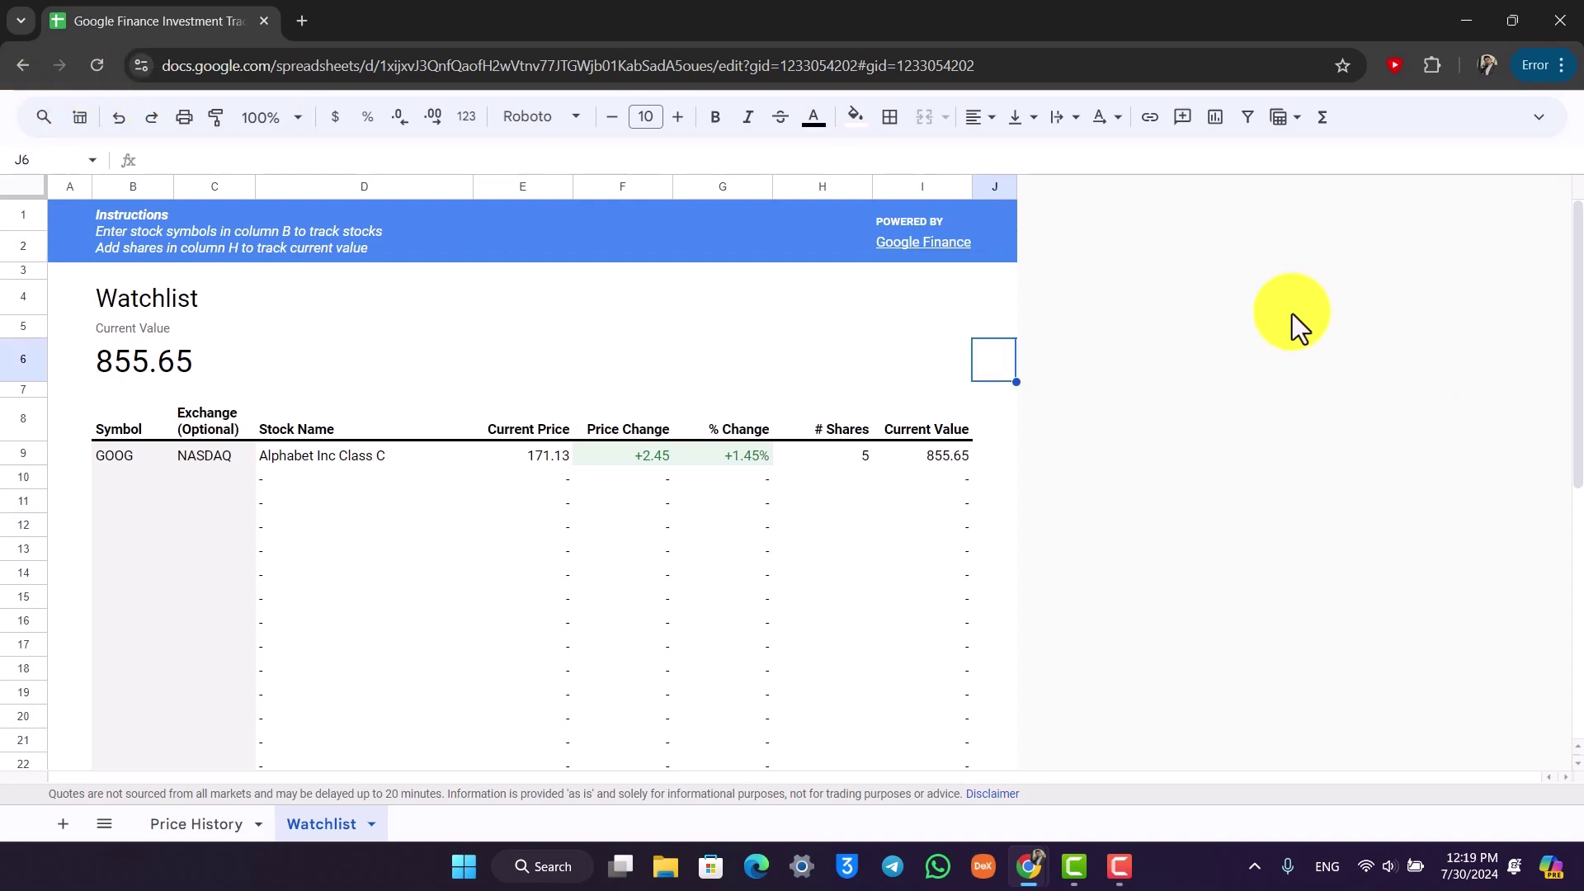
left_click(1561, 66)
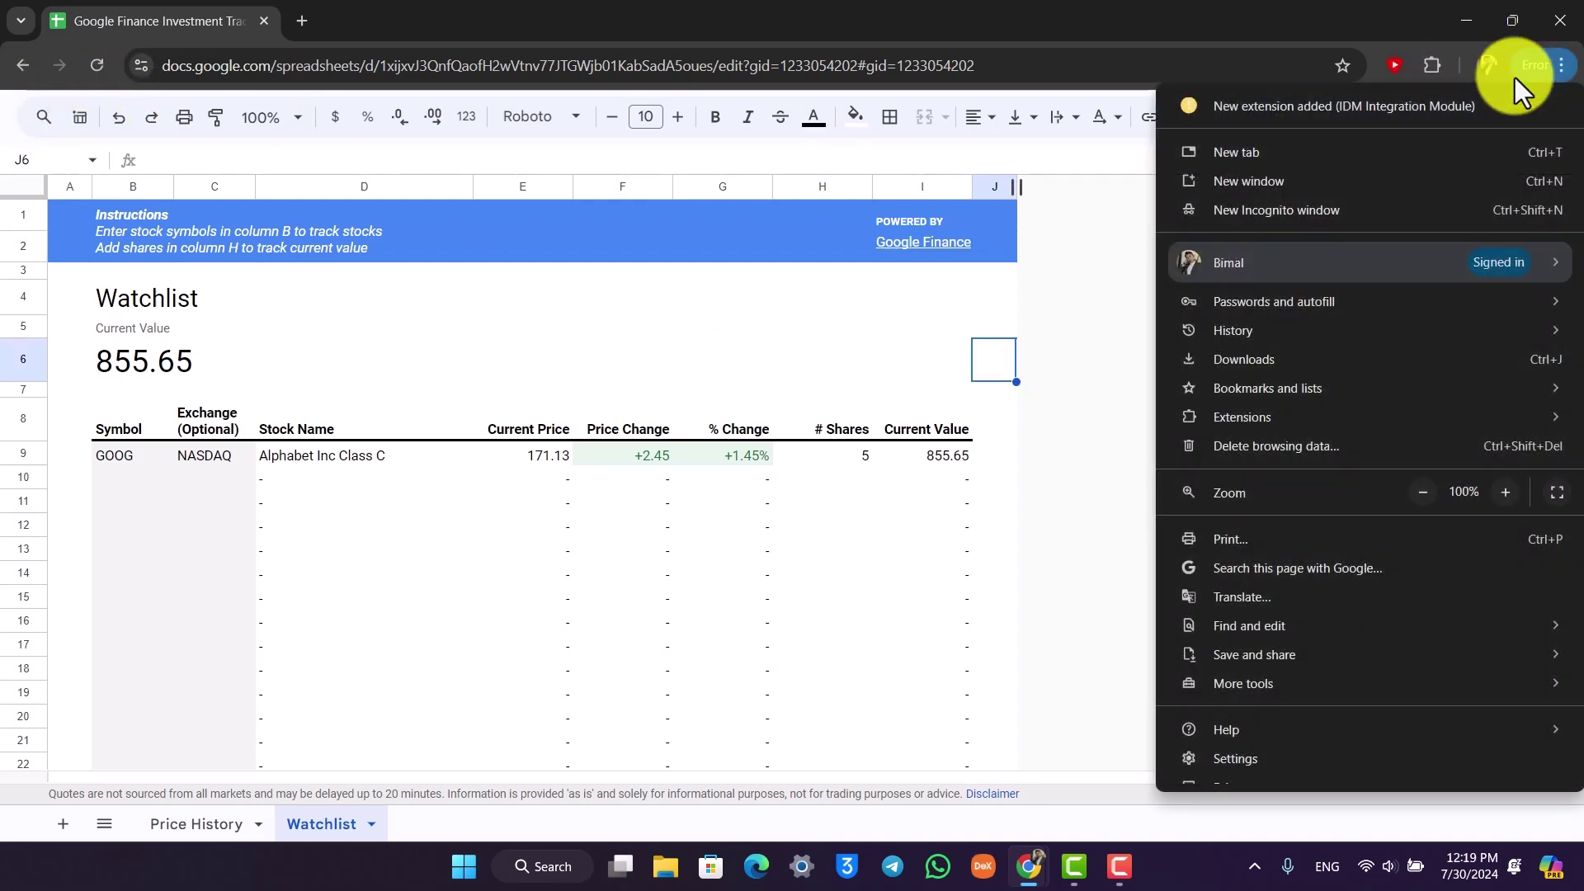
- Dismiss the Chrome menu by clicking cell J4 on the Watchlist sheet
left_click(1078, 307)
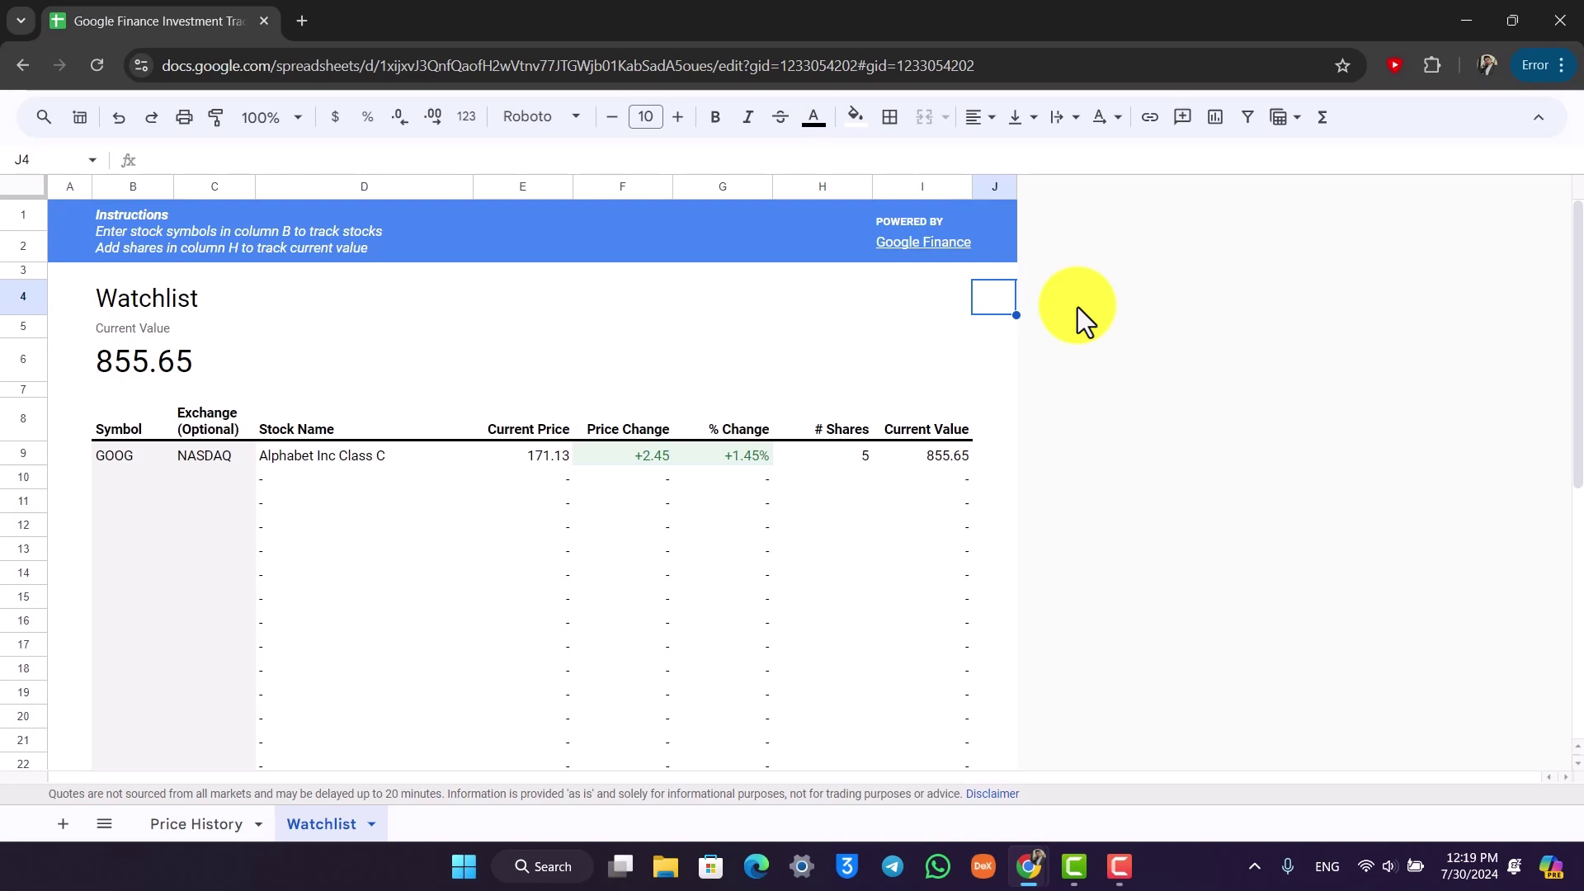
- Toggle the hidden menus with Ctrl+Shift+F until the menus and title show
key("ctrl+shift+f")
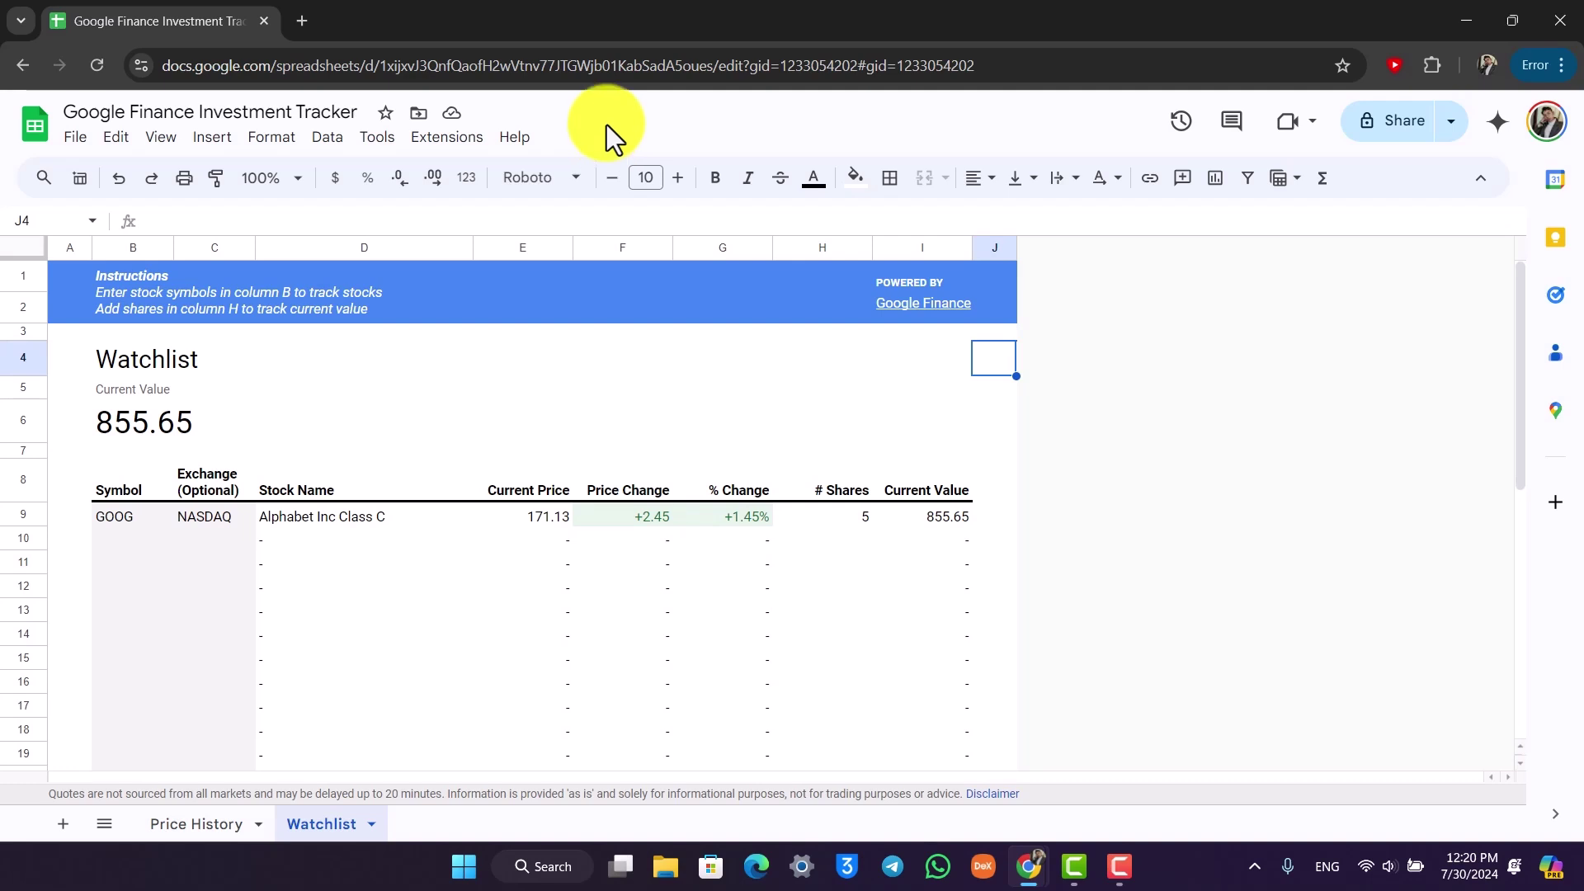
key("ctrl+shift+f")
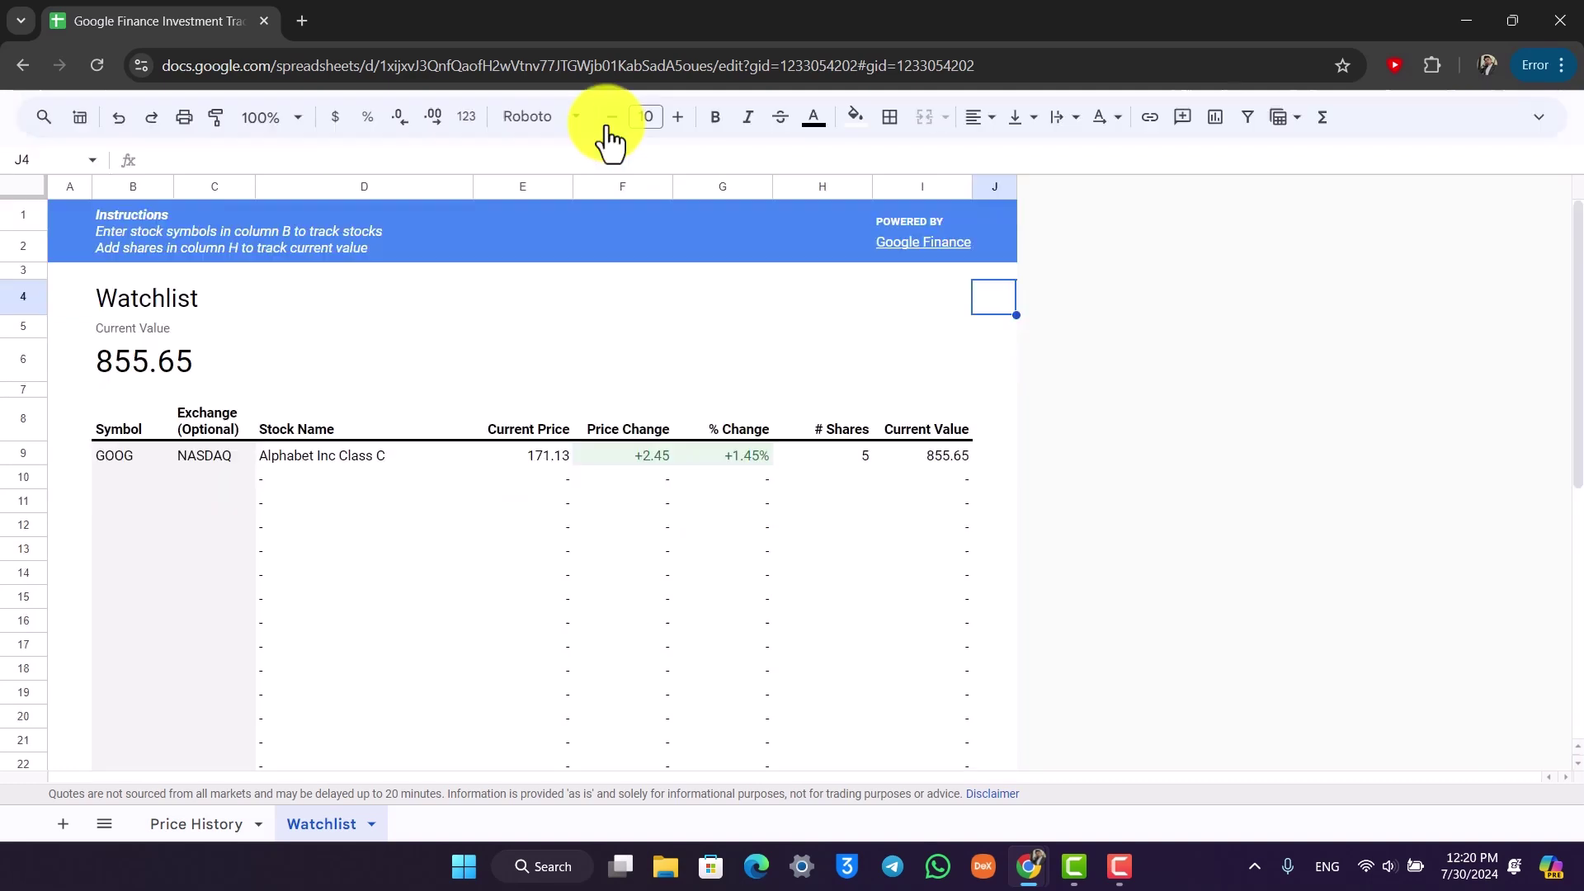
key("ctrl+shift+f")
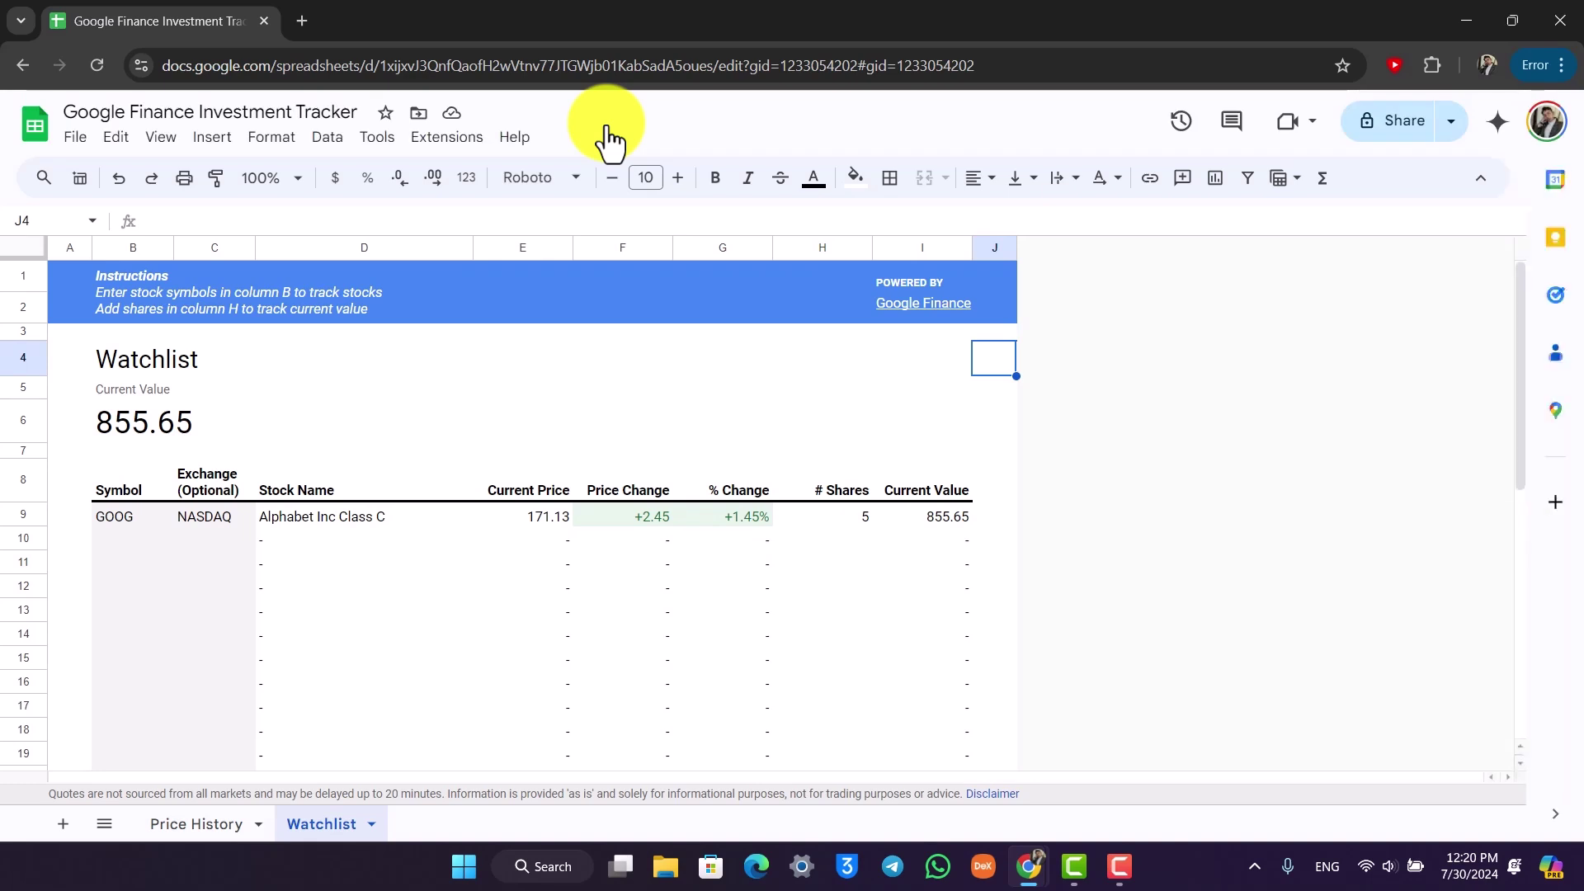
key("ctrl+shift+f")
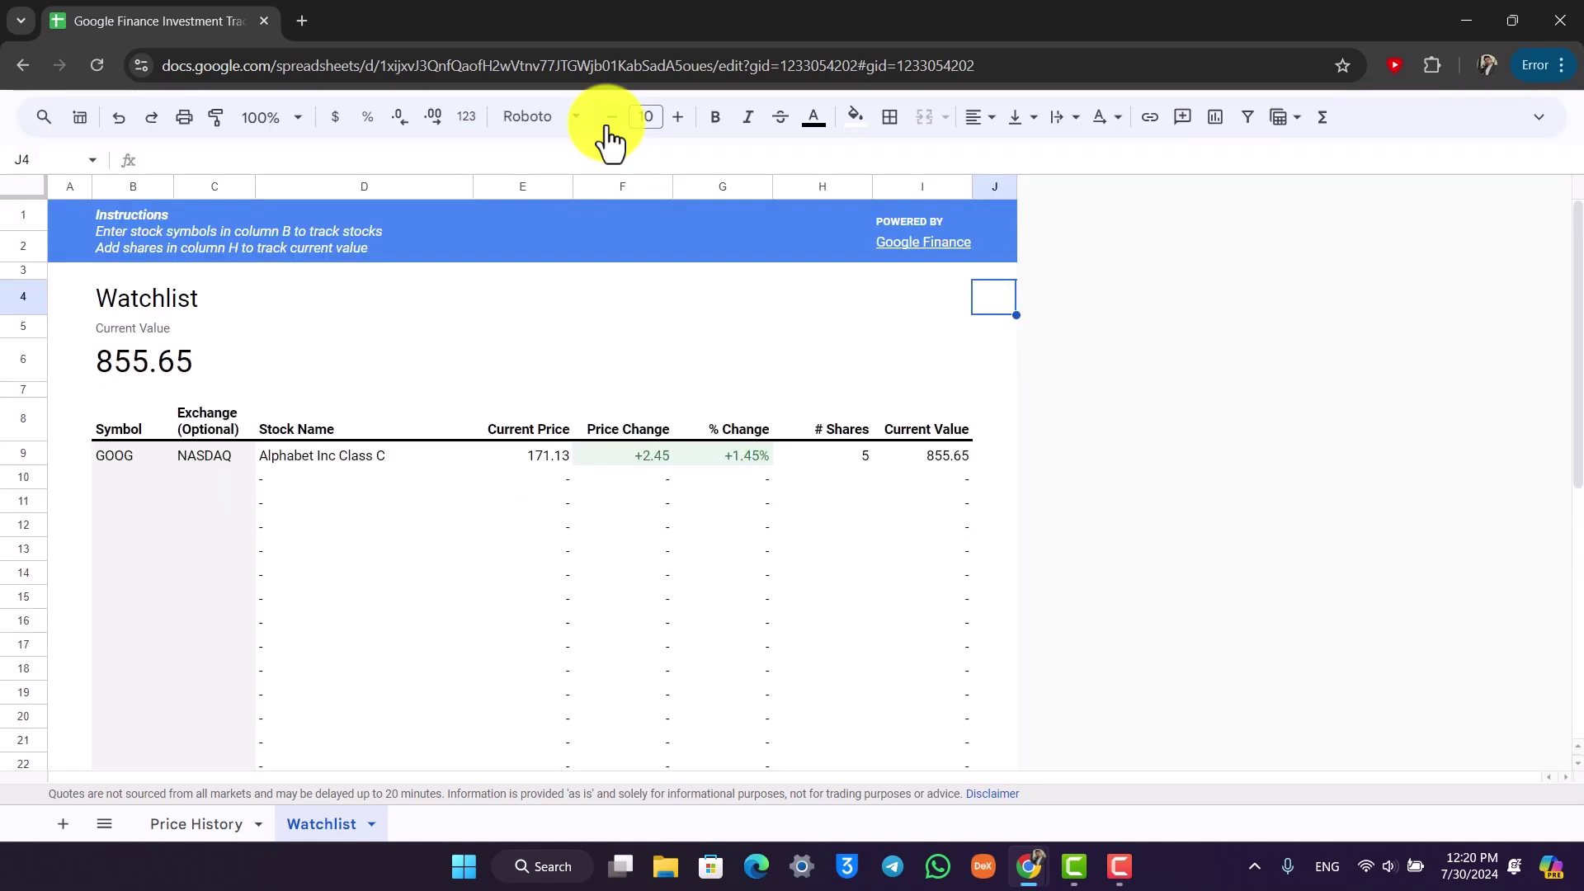
key("ctrl+shift+f")
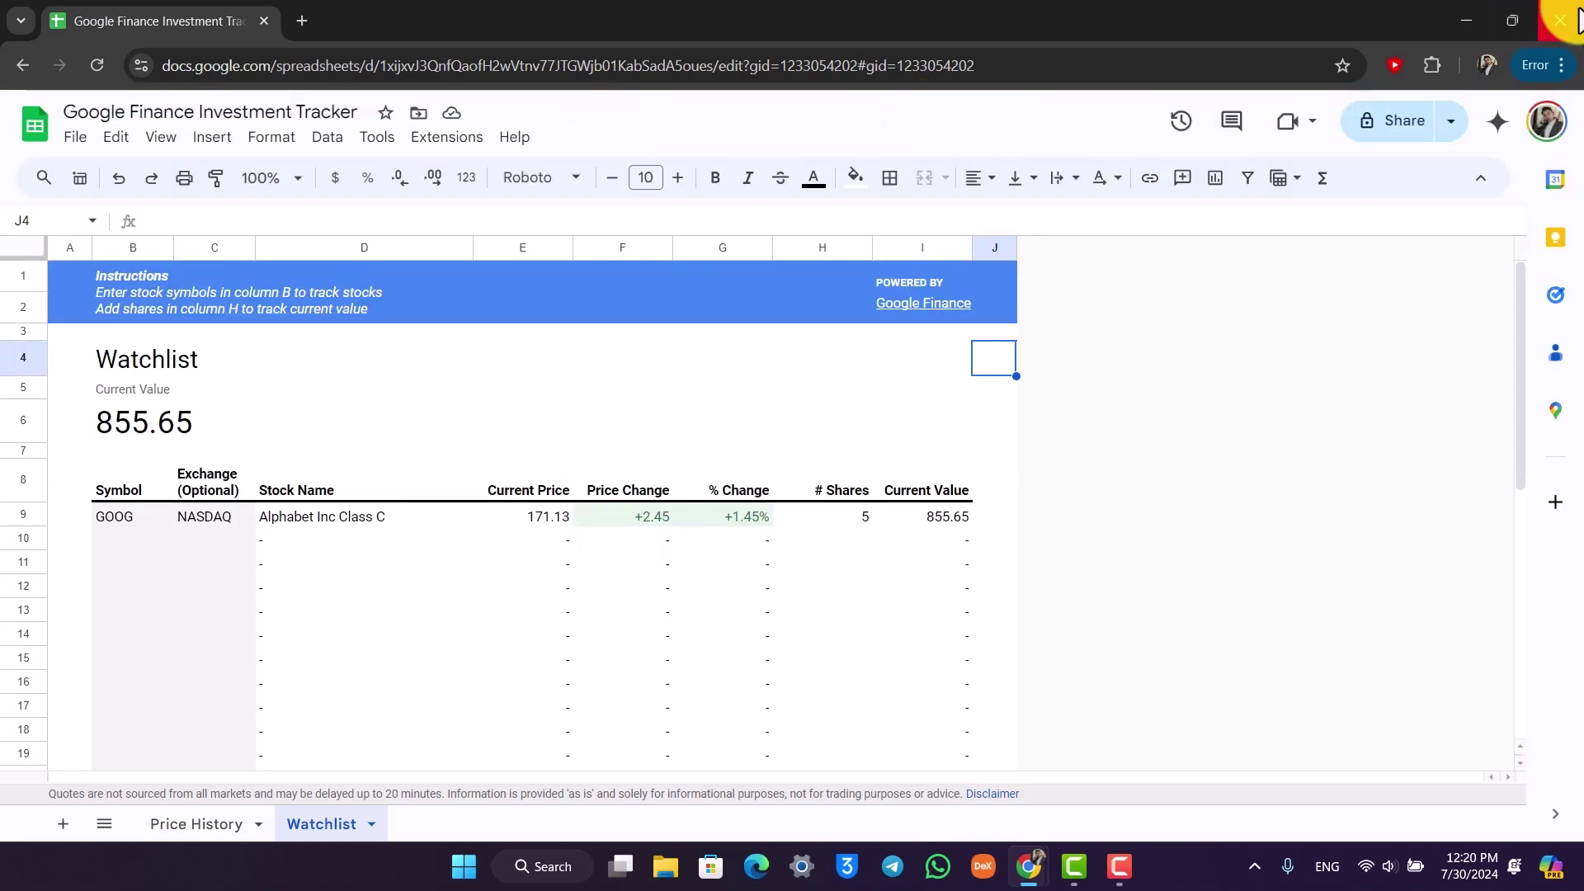
- Enable the IDM Integration Module extension from Chrome's menu, then close the browser
left_click(1561, 65)
left_click(1386, 108)
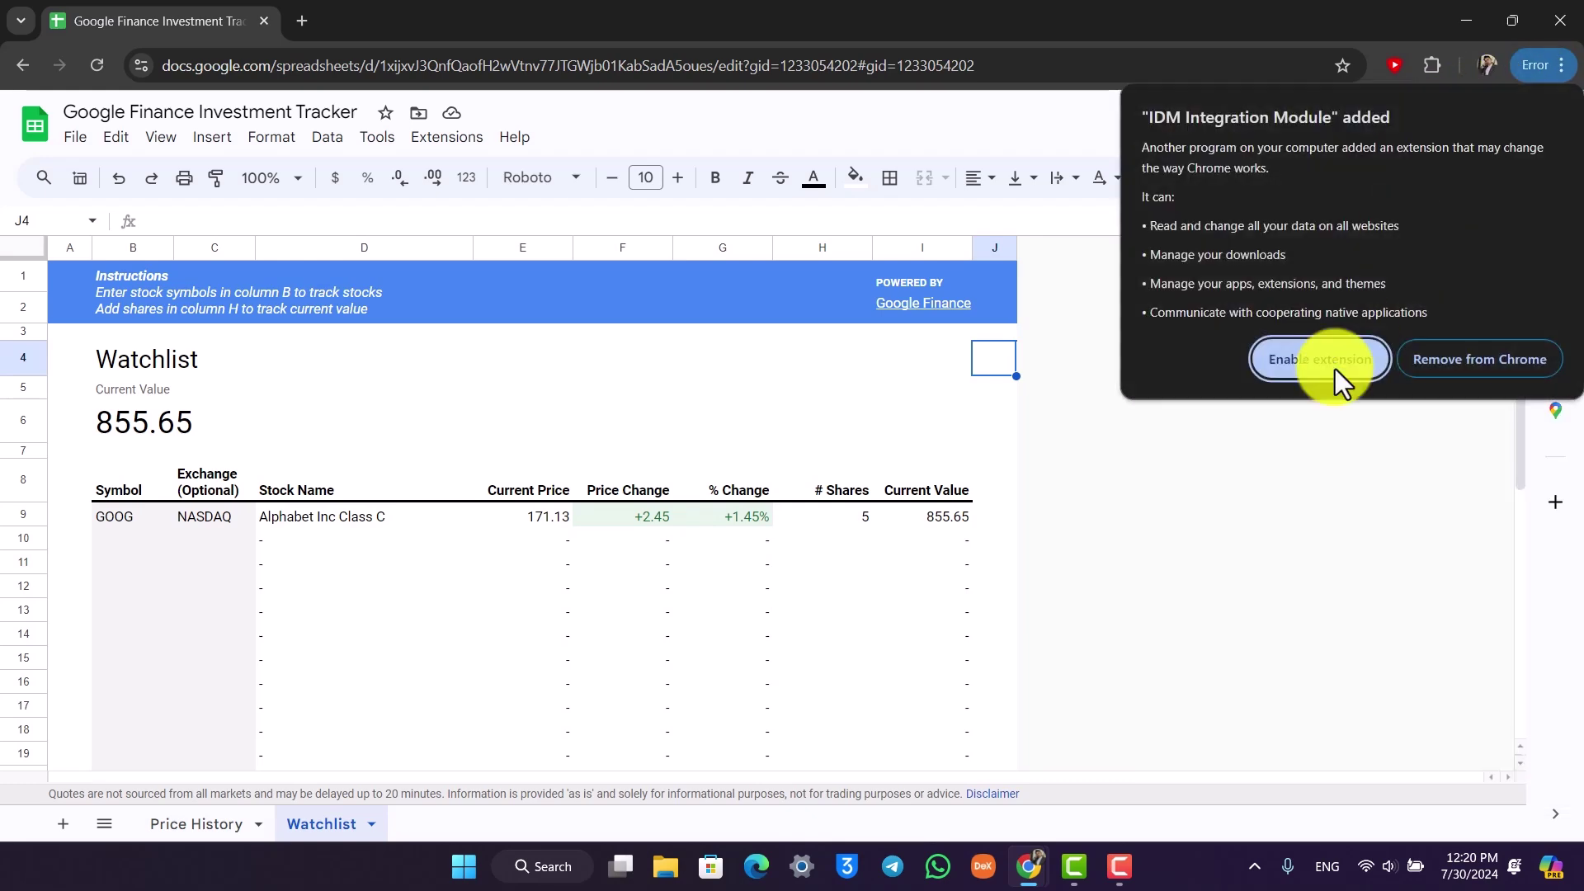
left_click(1319, 363)
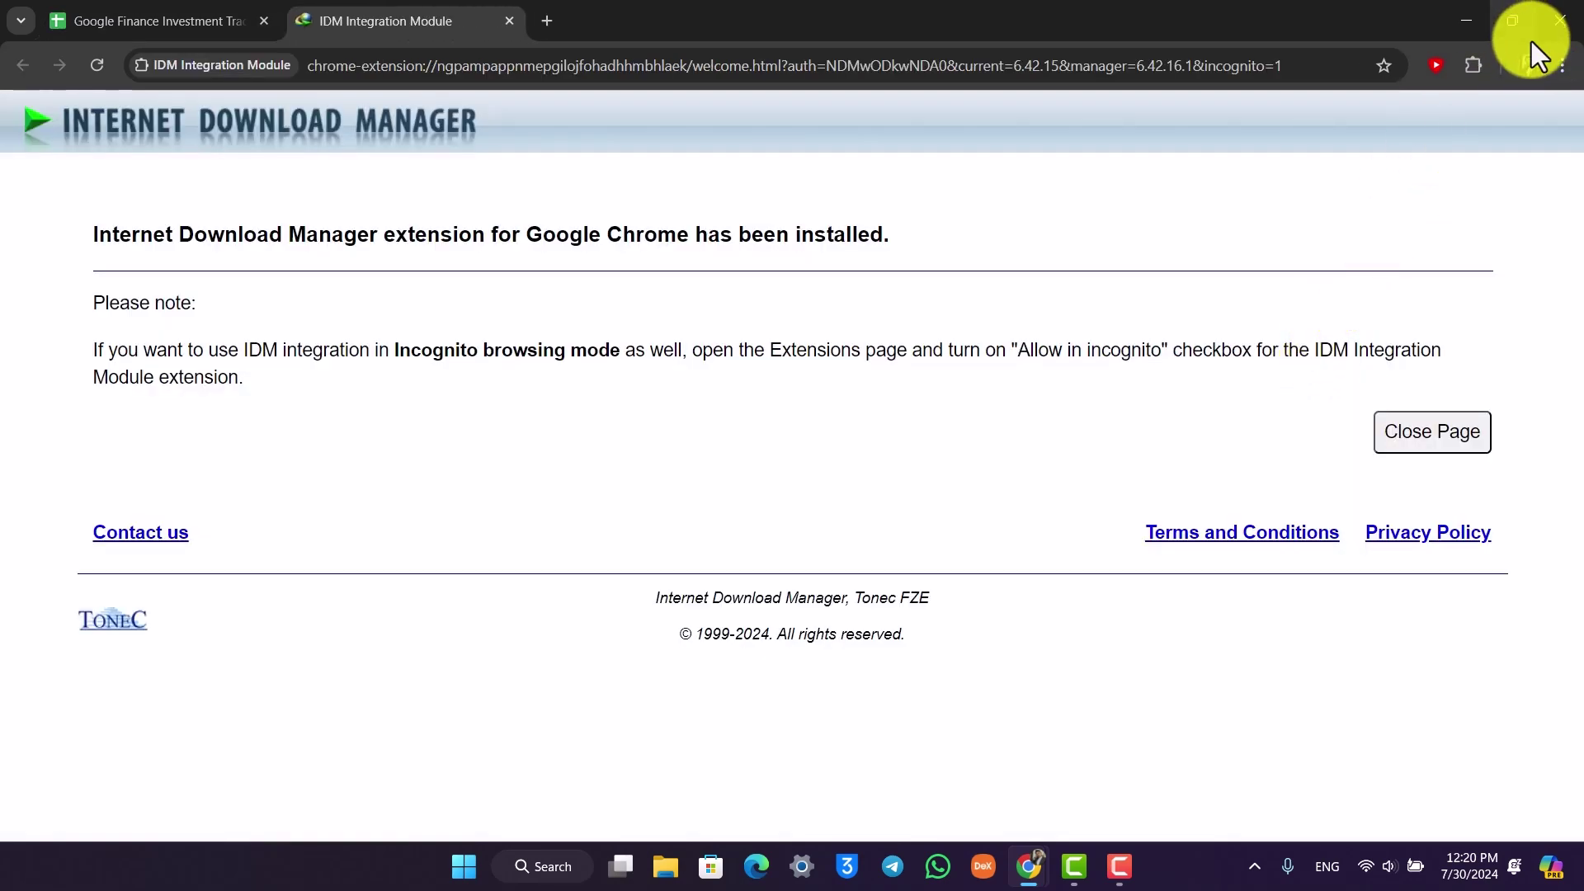
left_click(1562, 13)
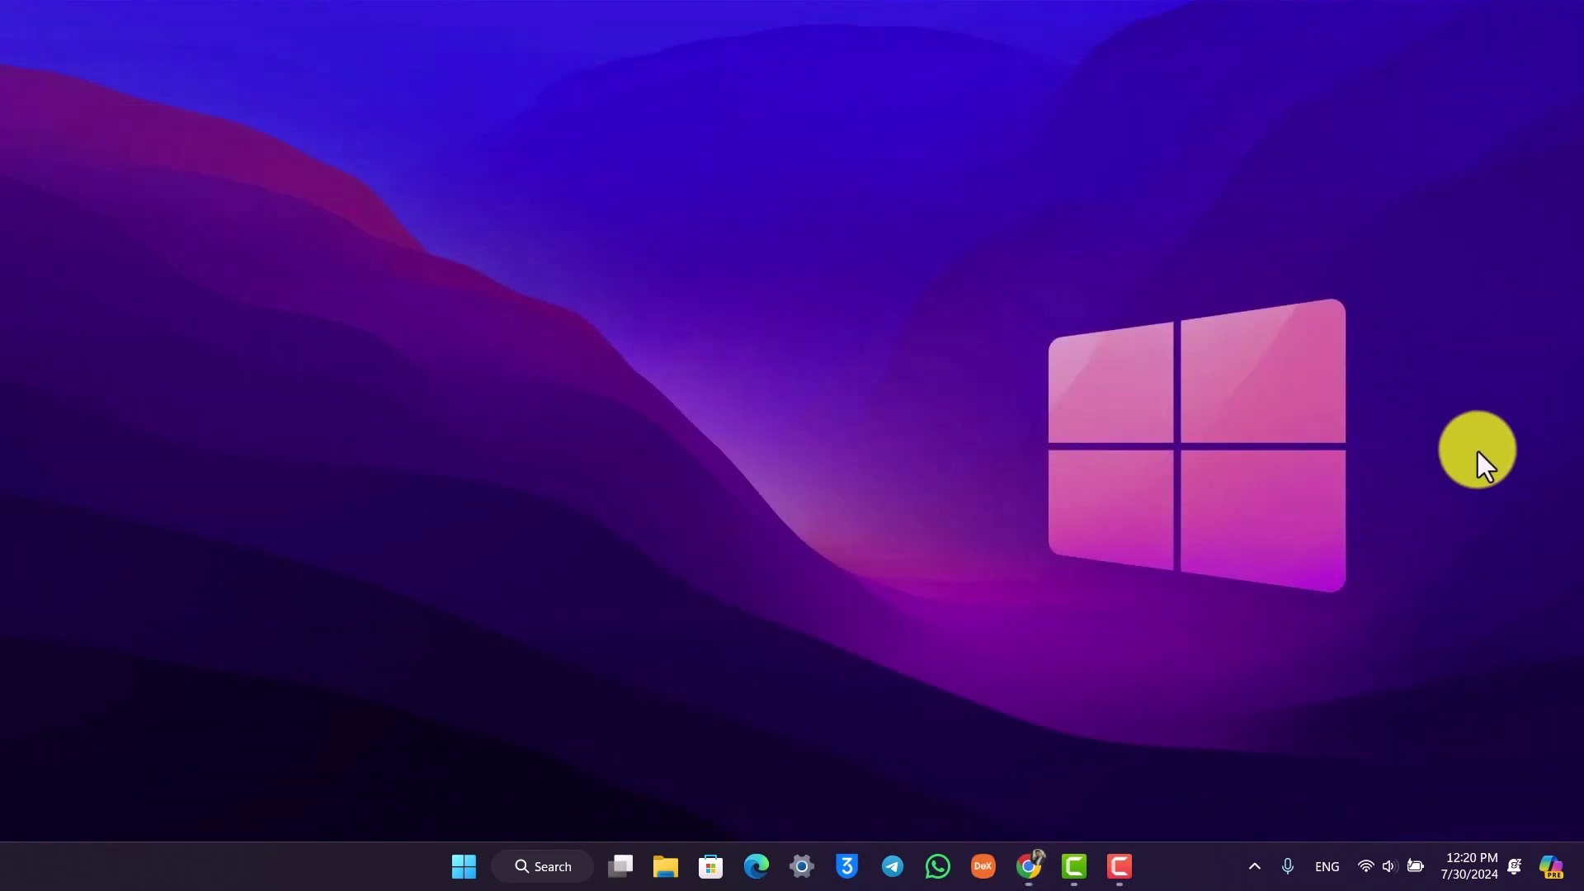